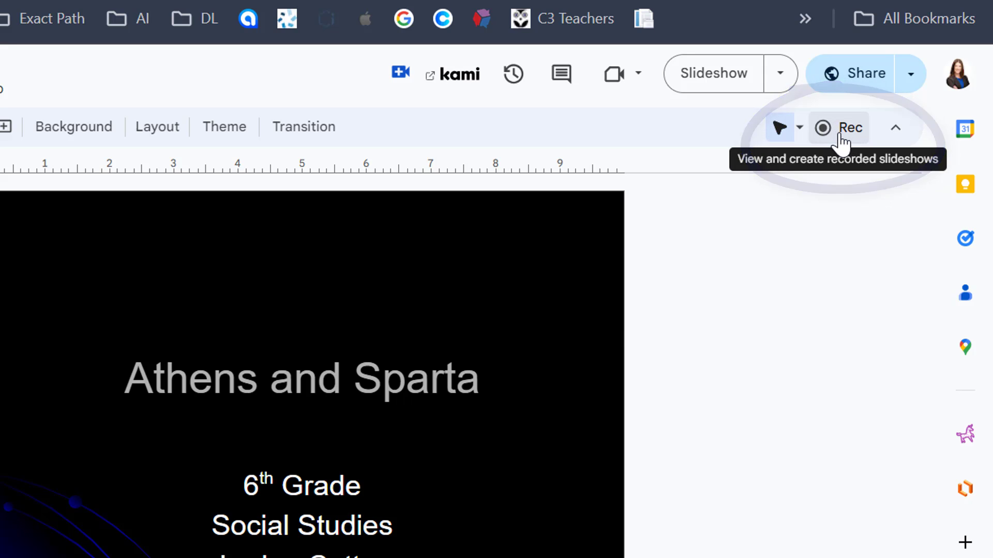
Start a new video recording session from the Rec video recordings options
left_click(842, 141)
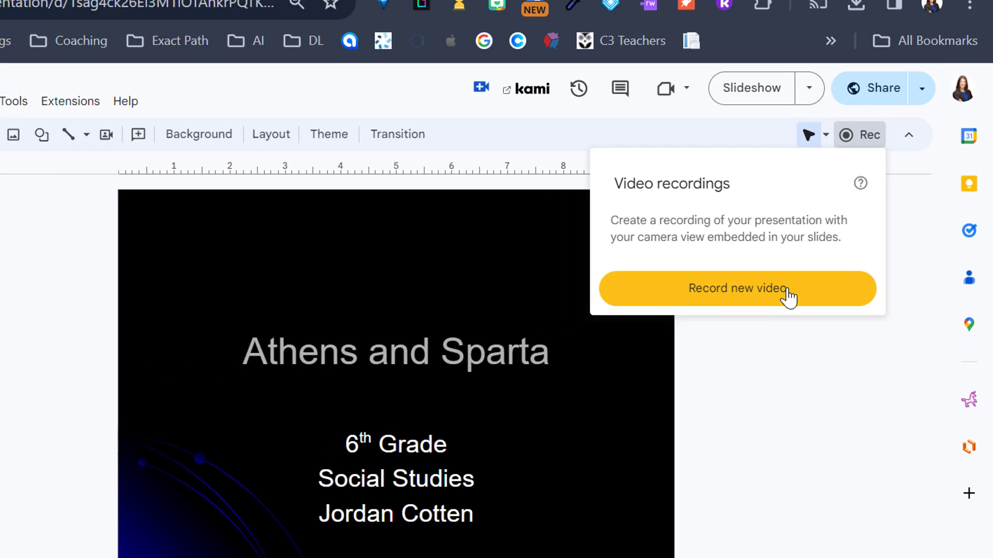
left_click(756, 313)
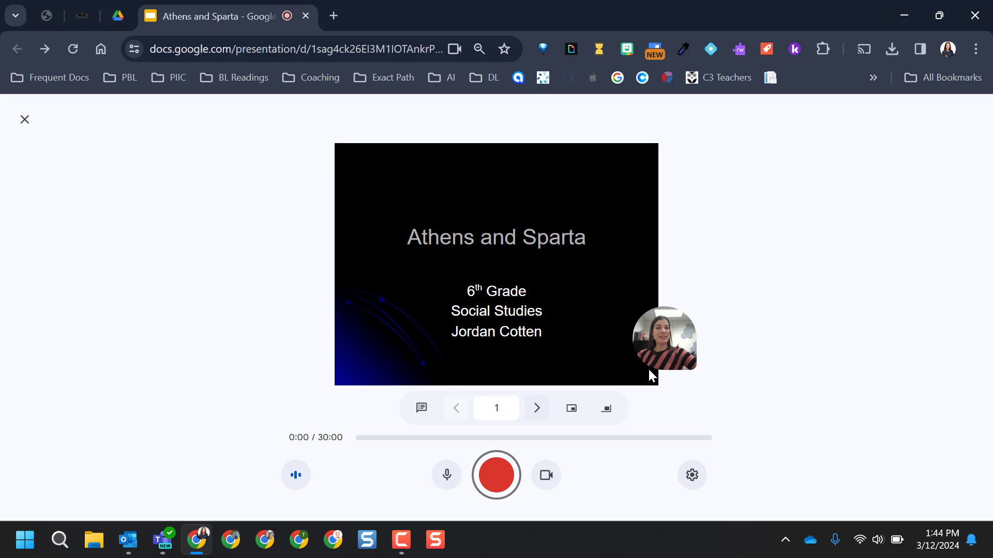
Try the webcam bubble at large, small, and finally medium size
left_click(606, 419)
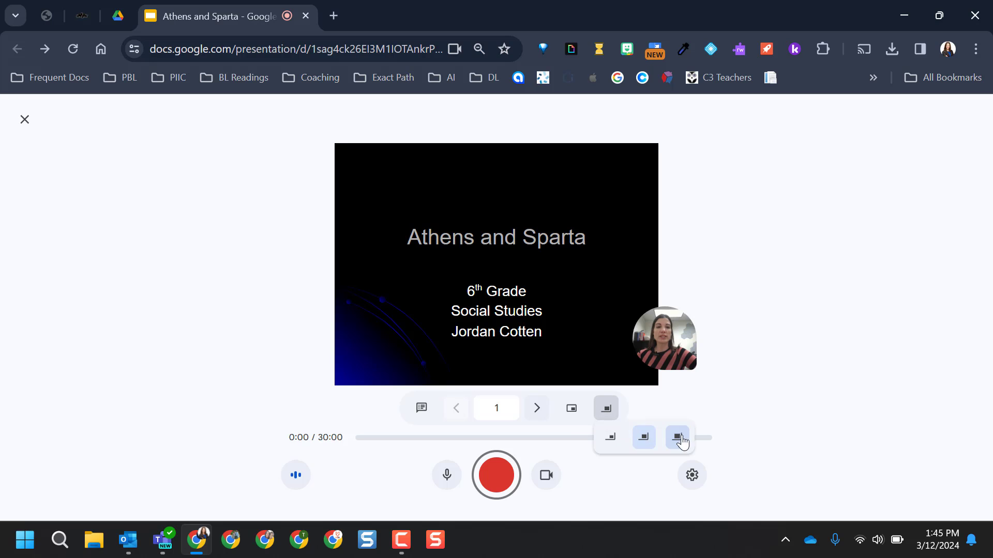
left_click(677, 438)
left_click(606, 411)
left_click(610, 441)
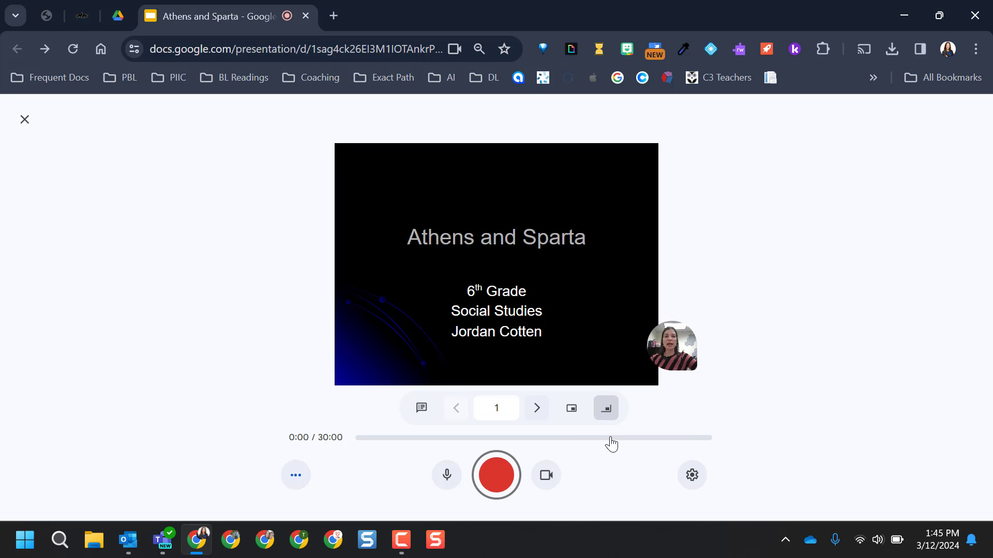
left_click(604, 412)
left_click(641, 438)
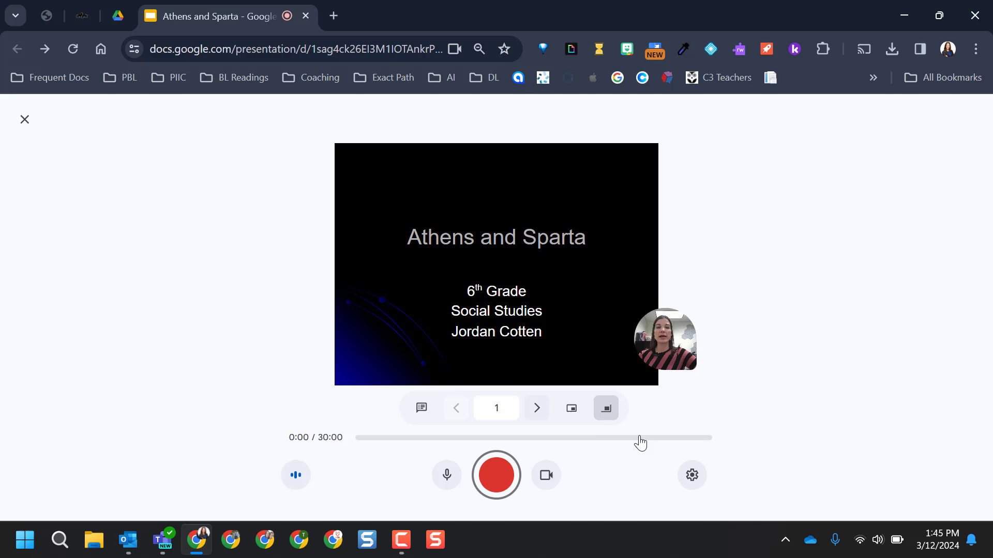
Try the webcam bubble on the left, settle on top-right, and leave the recording studio
left_click(573, 418)
left_click(608, 440)
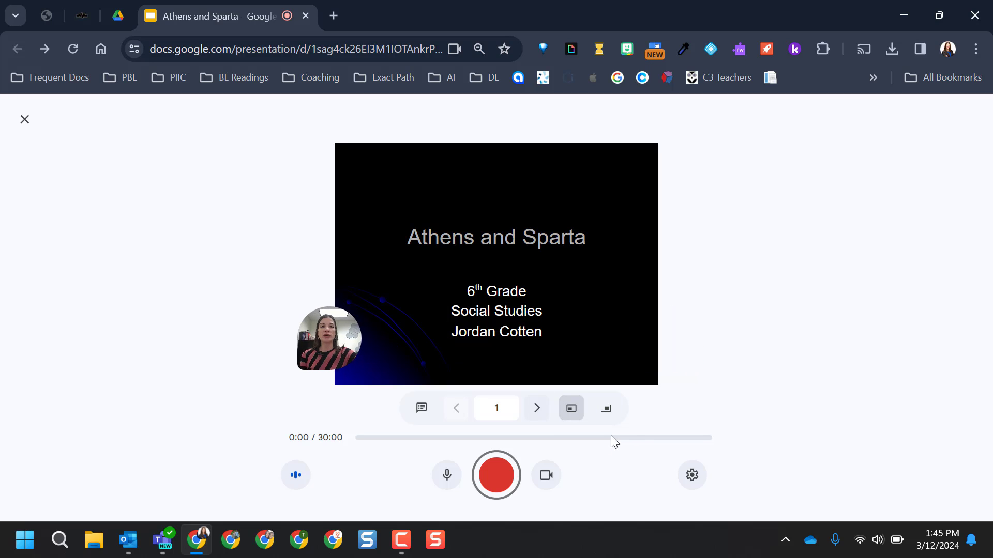
left_click(572, 412)
left_click(643, 436)
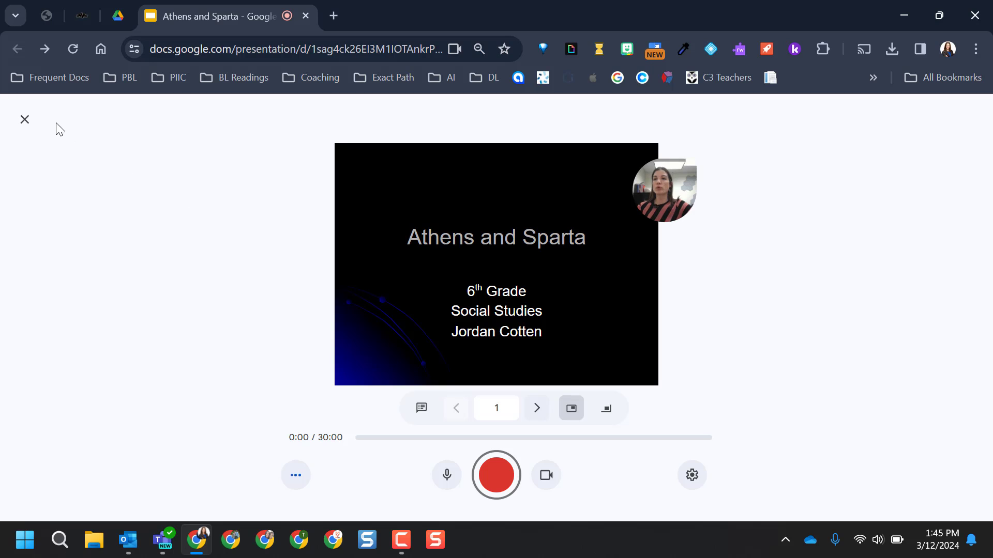
left_click(24, 121)
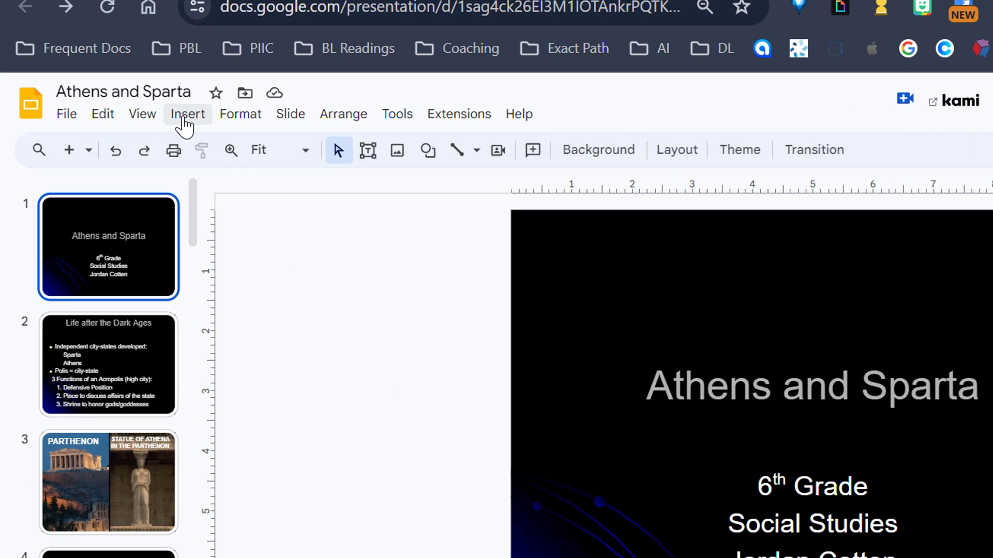
Insert a diamond speaker spotlight on the title slide and reopen the video recordings options
left_click(184, 121)
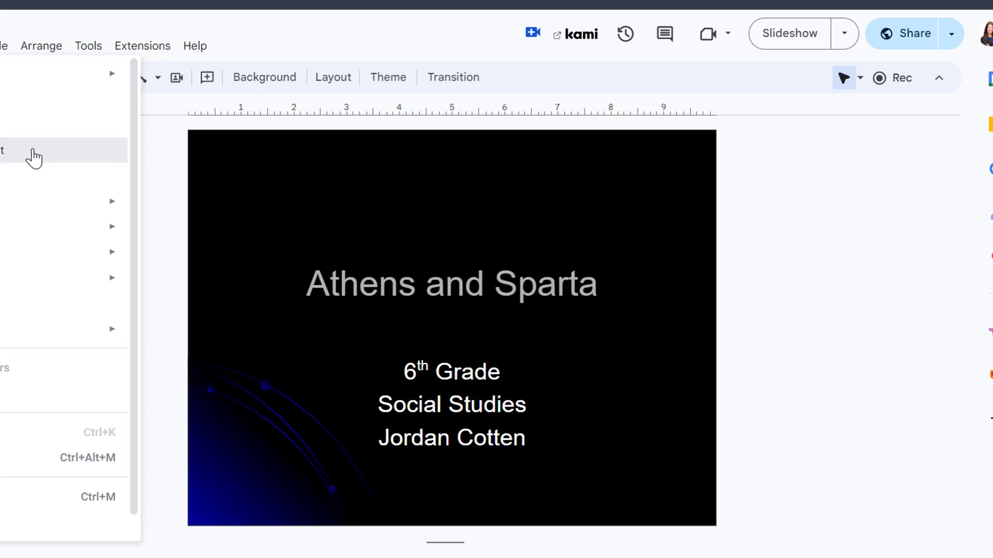
left_click(246, 235)
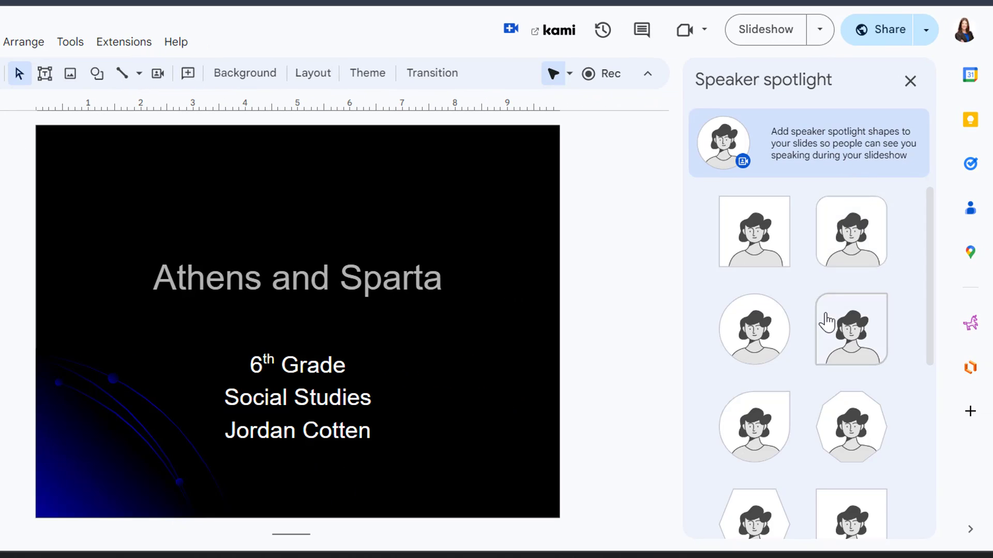
scroll(844, 292, "down", 3)
scroll(843, 292, "up", 1)
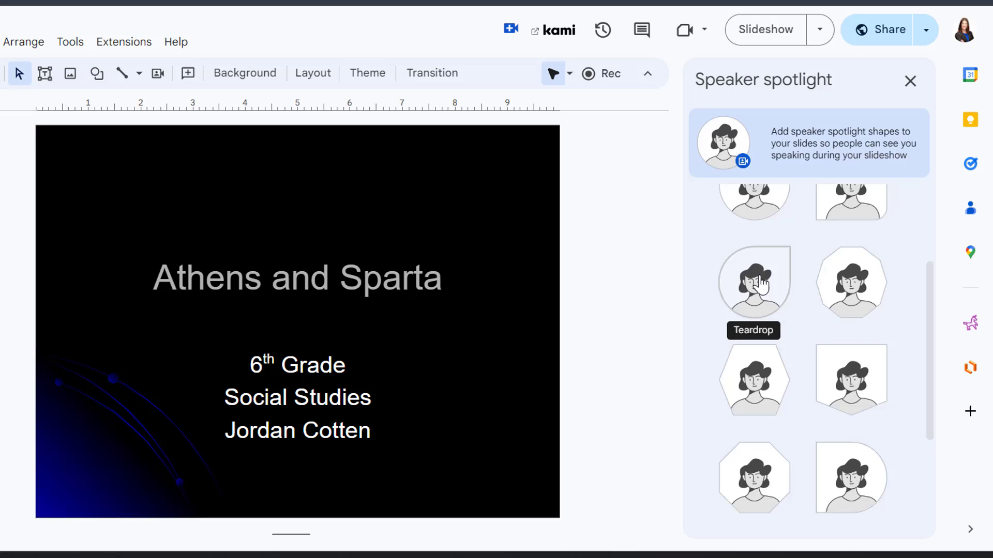
scroll(860, 350, "down", 2)
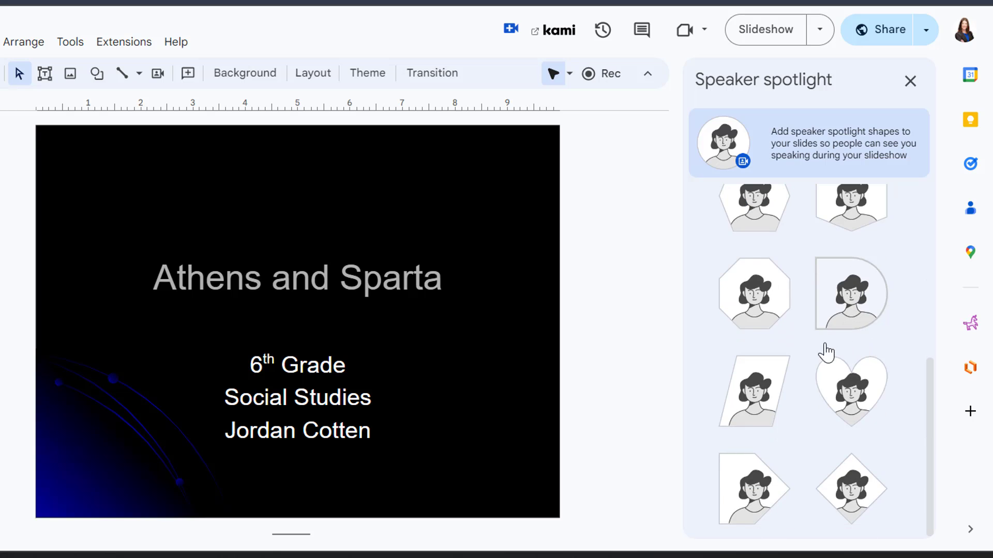
left_click(851, 480)
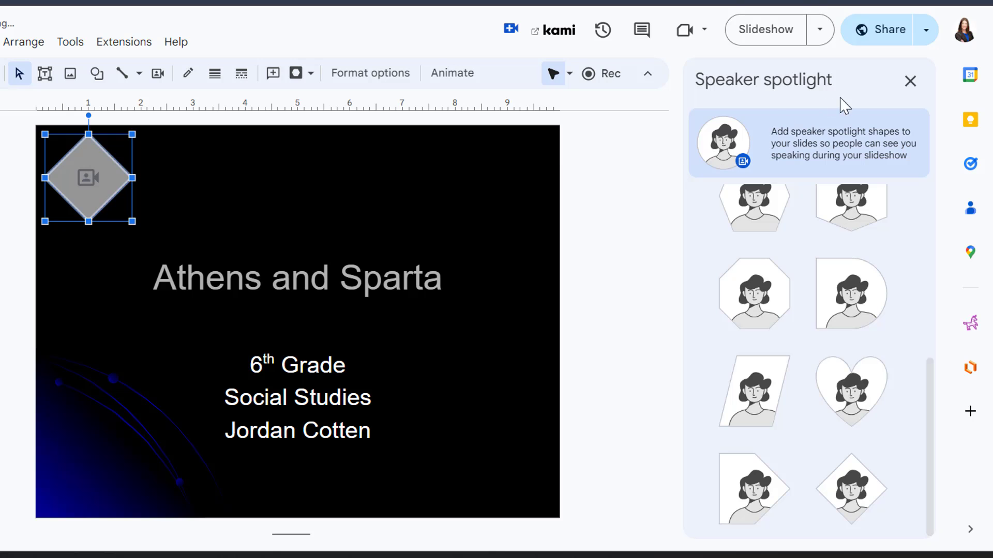
left_click(910, 81)
left_click(867, 78)
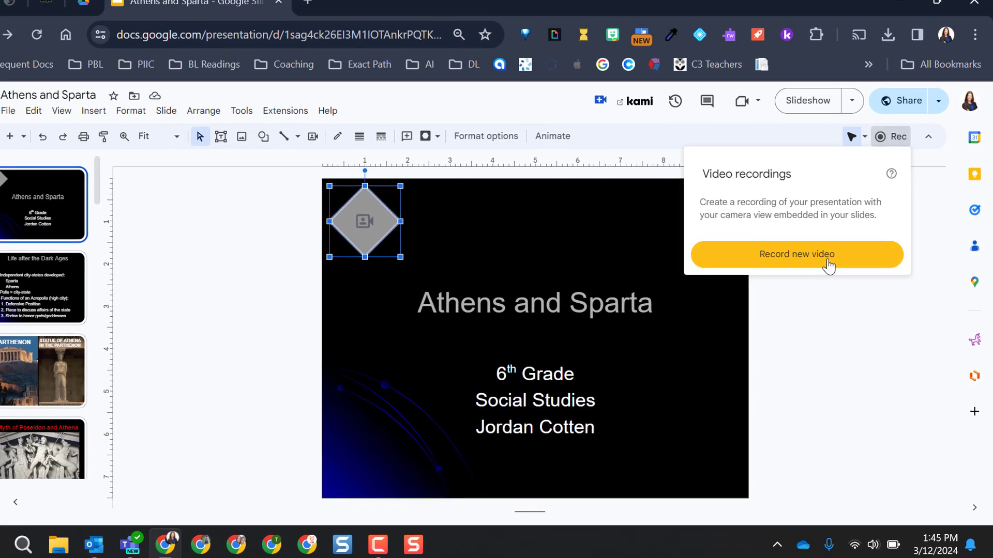
Start a new recording session and toggle the camera off and back on
left_click(828, 266)
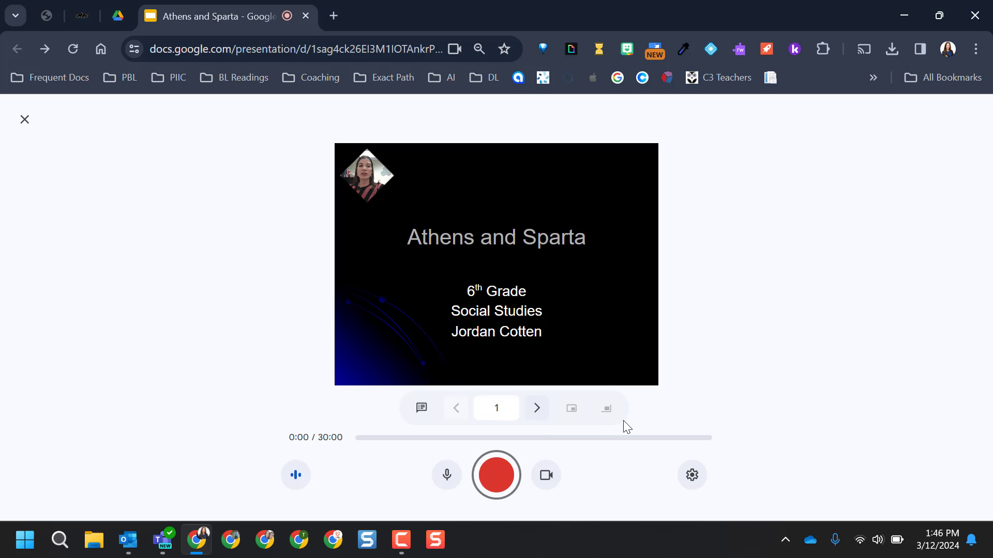
left_click(546, 475)
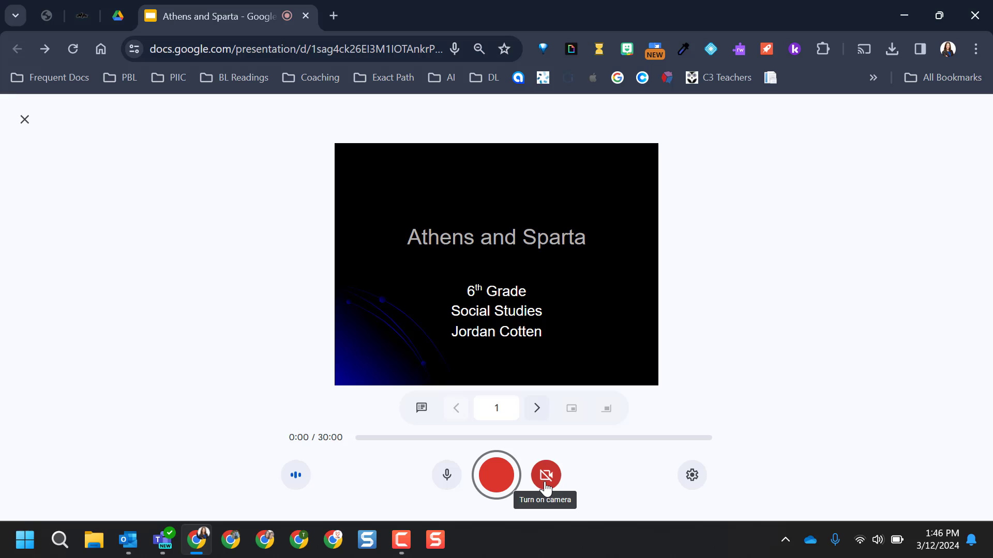
left_click(545, 482)
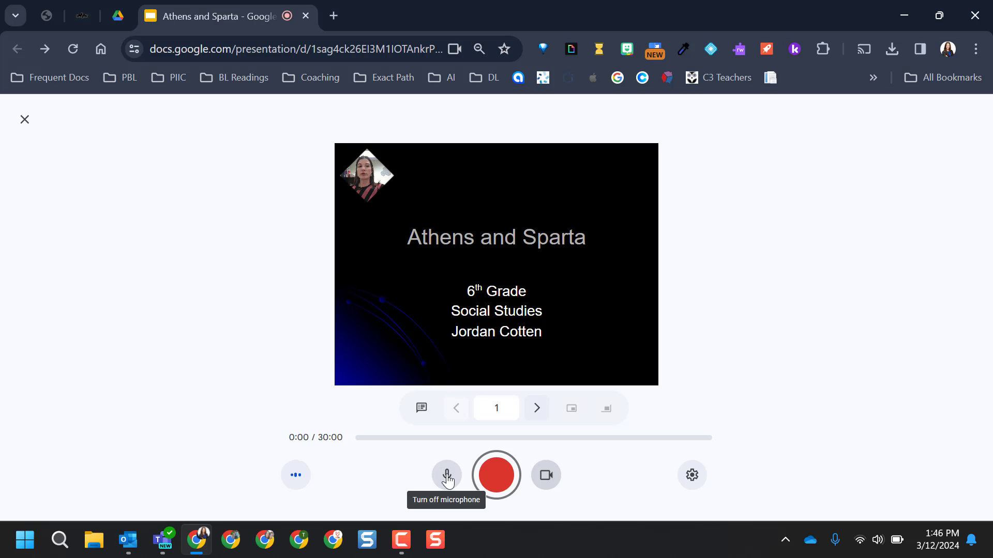
Check the camera and microphone device settings in the recording settings
left_click(691, 477)
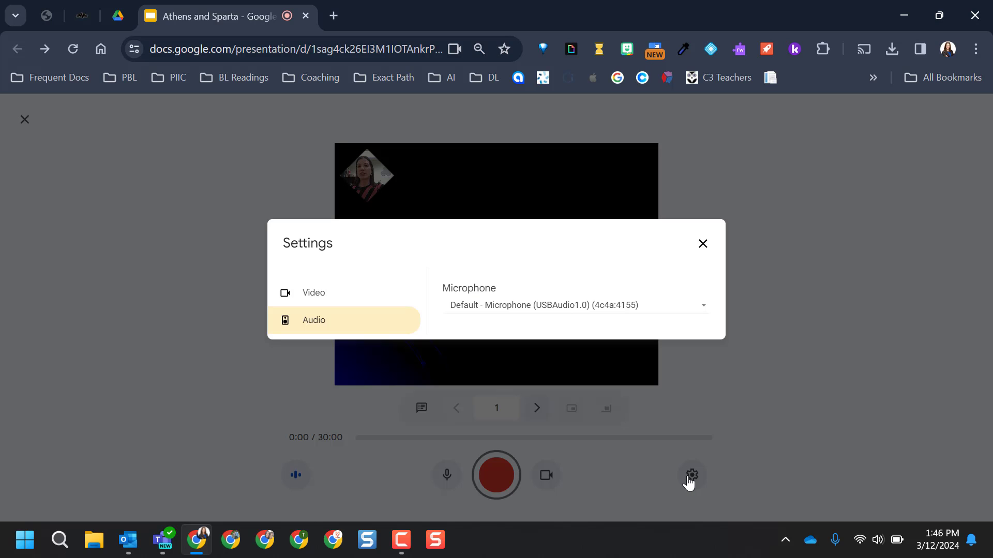
left_click(324, 301)
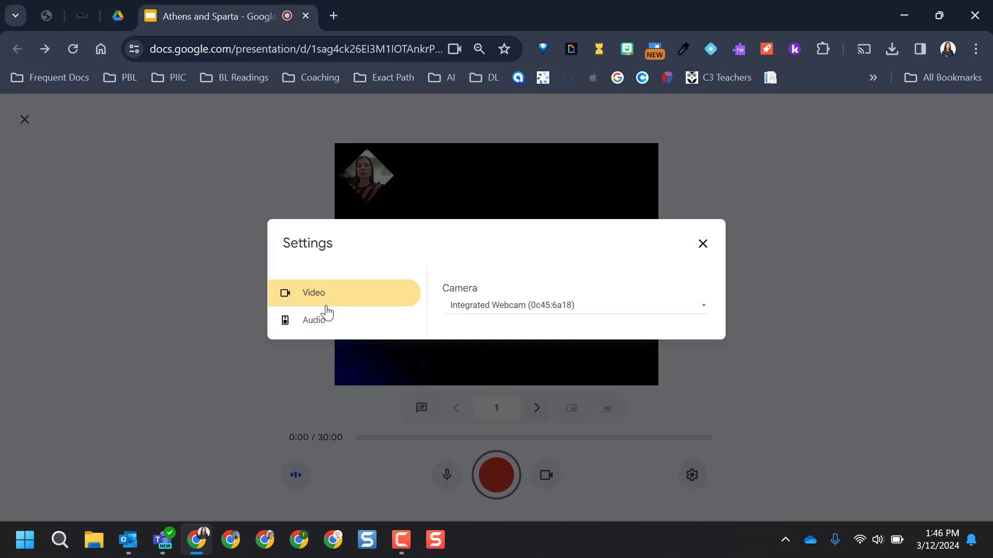
left_click(328, 321)
left_click(704, 245)
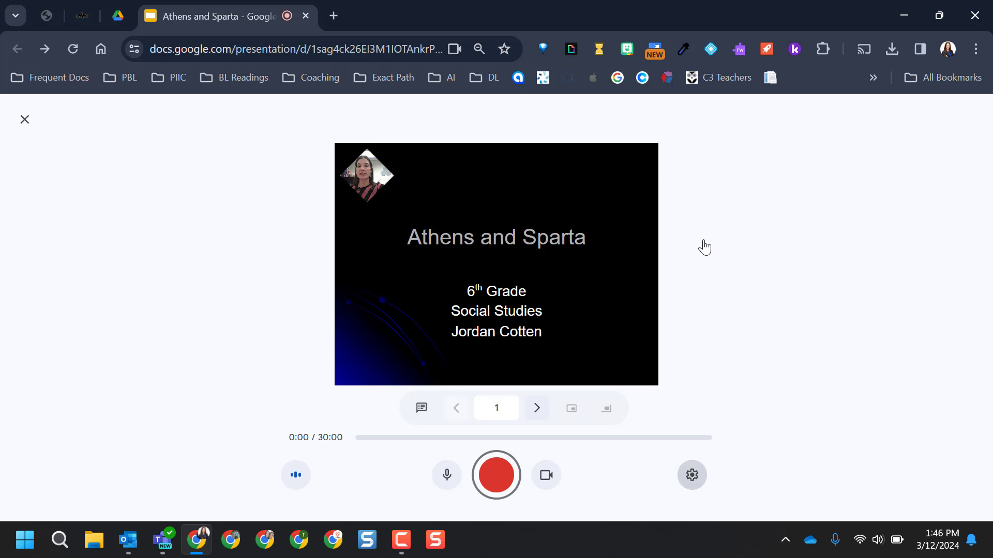
View the speaker notes in presenter view, then close it to return to the studio
left_click(421, 409)
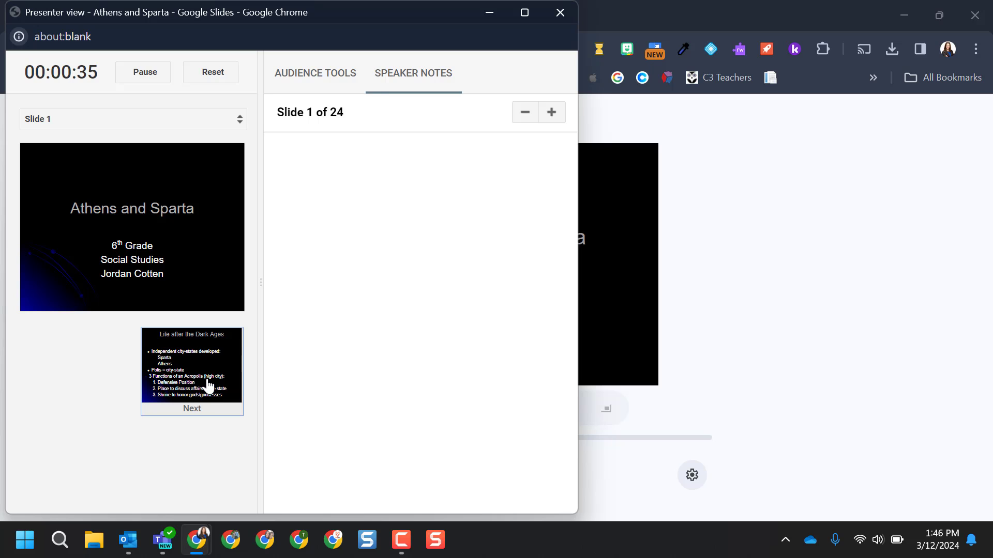
left_click(560, 12)
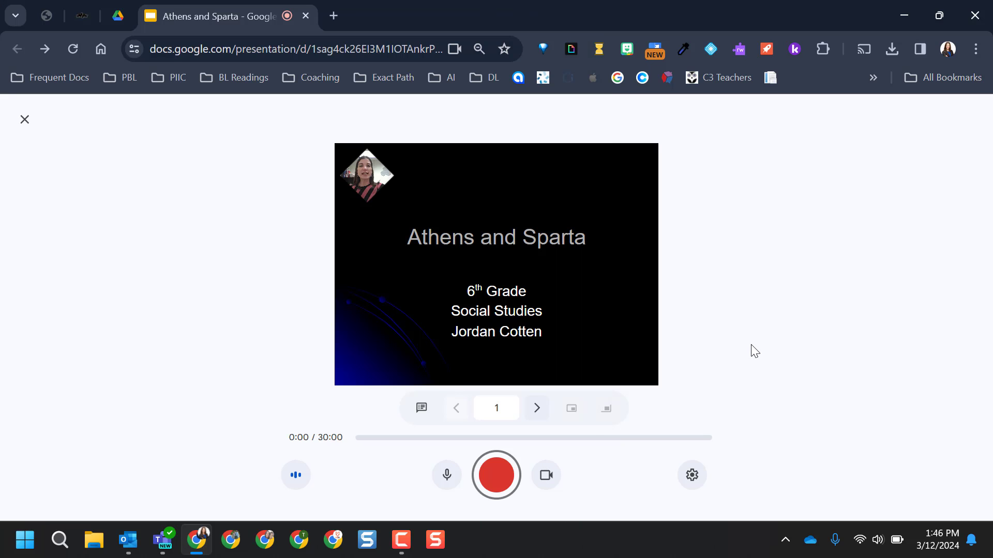
Start recording with tab audio sharing allowed and advance through slides 2 and 3
left_click(496, 486)
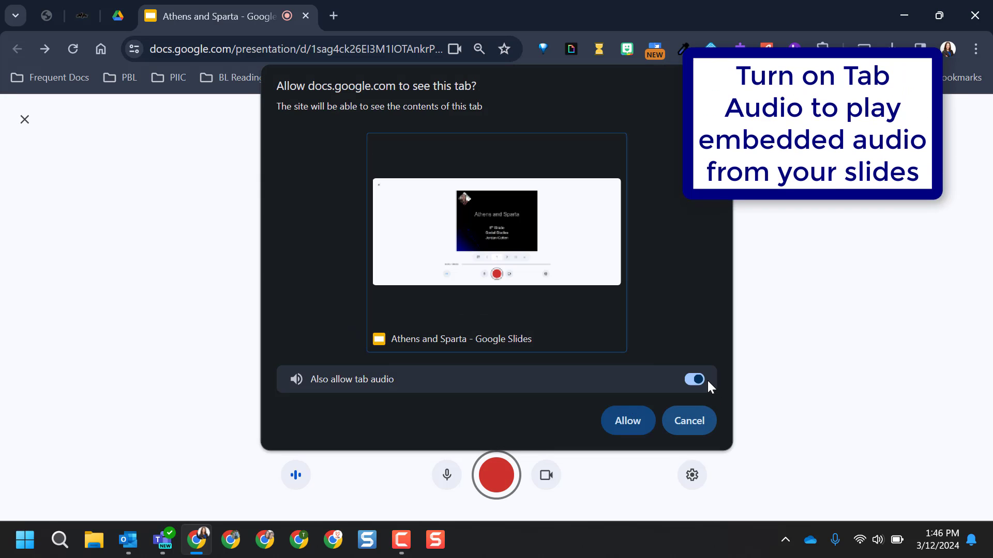
left_click(636, 420)
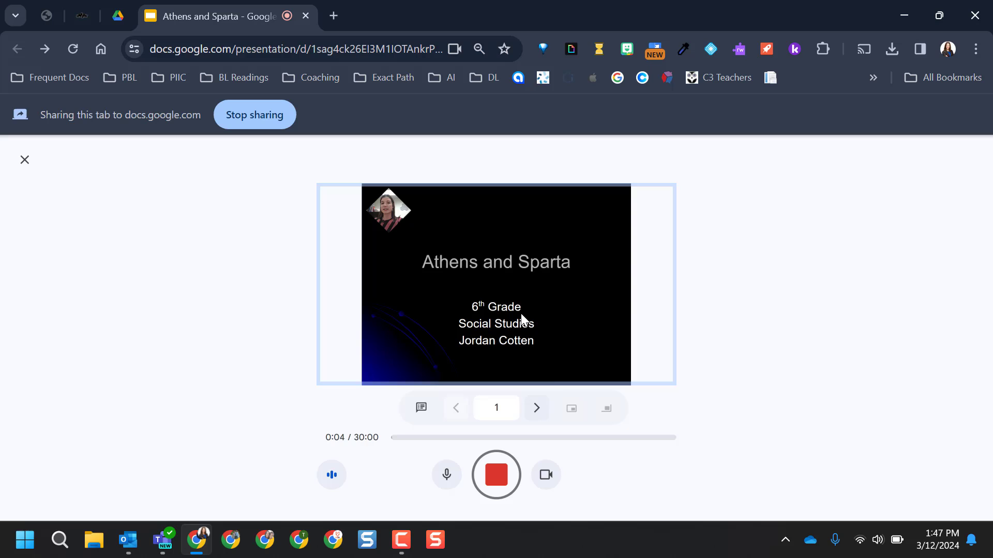
left_click(535, 408)
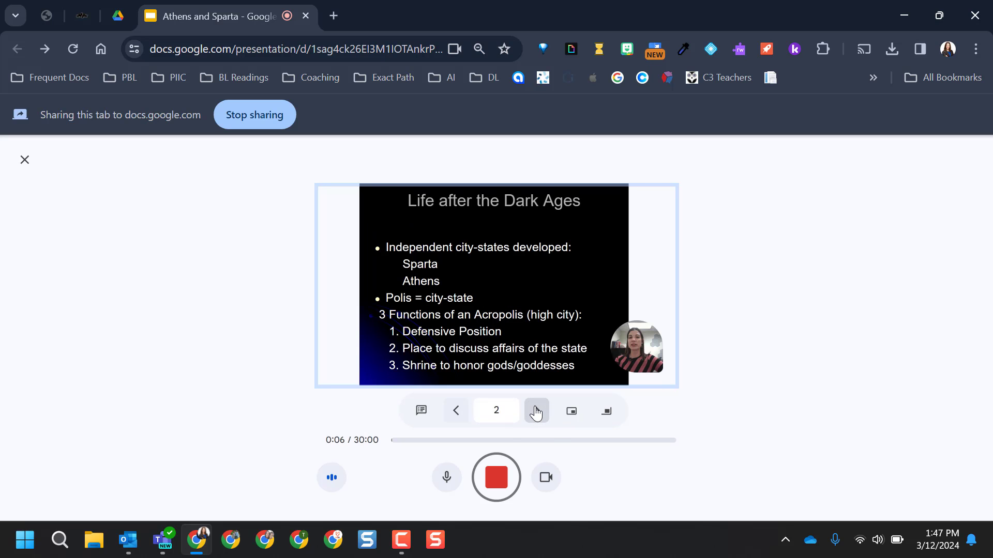
left_click(537, 416)
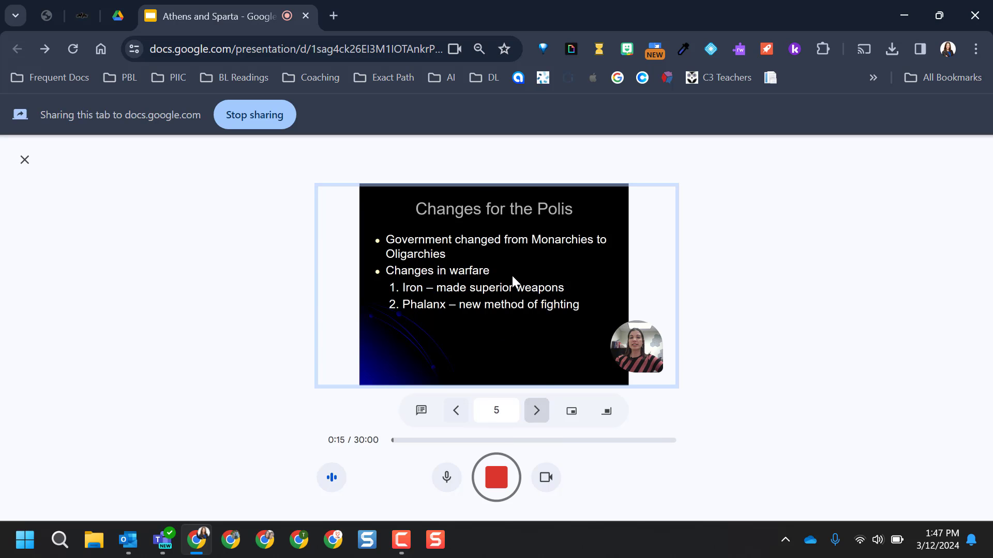
Stop the recording and save it to Drive
left_click(497, 480)
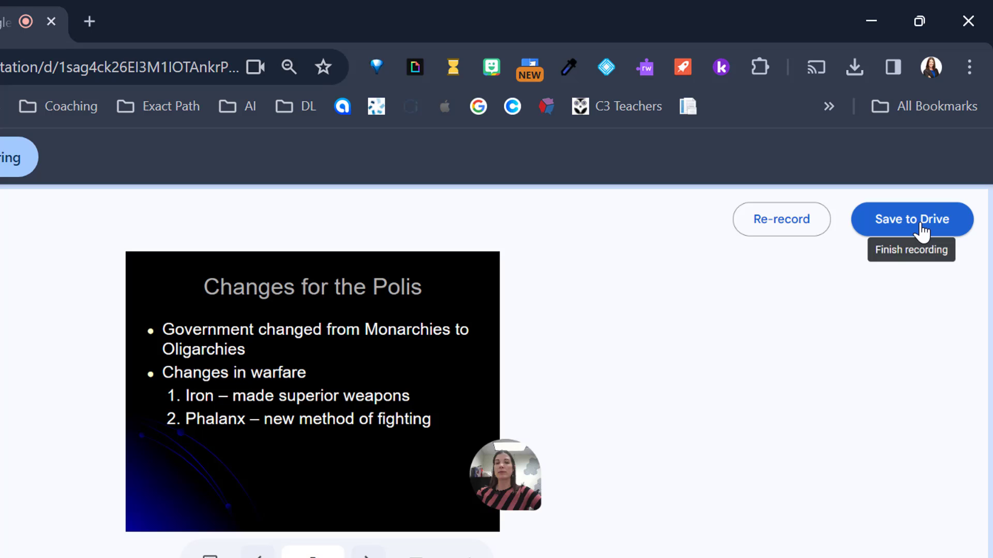
left_click(919, 226)
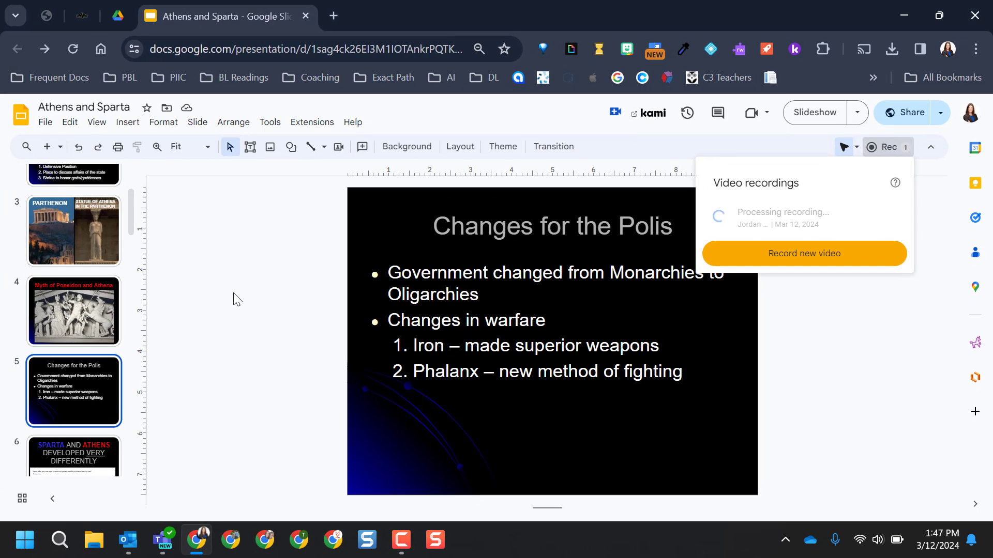
Find the recording in Drive's Slides recordings folder under My Drive, then return to the presentation
key("ctrl+shift+Tab")
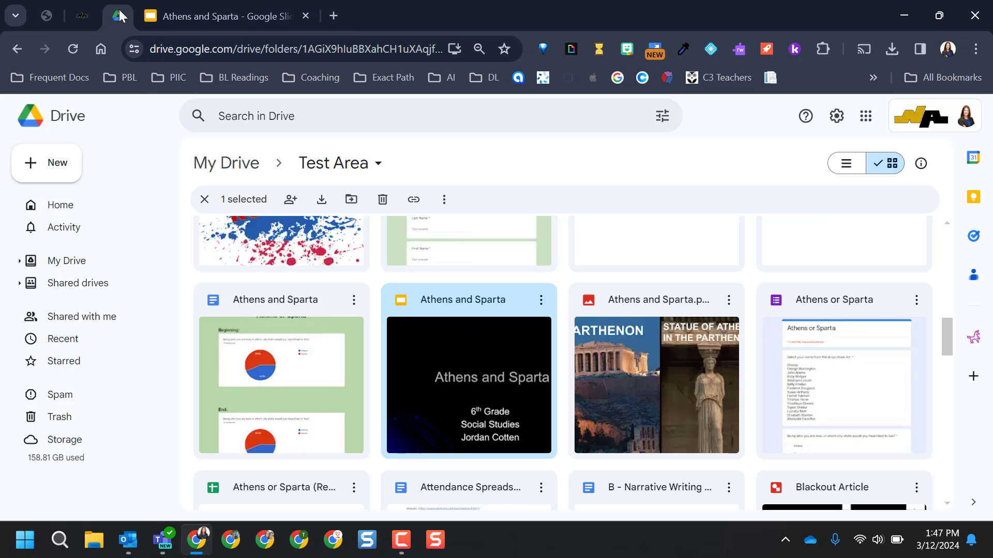
left_click(216, 164)
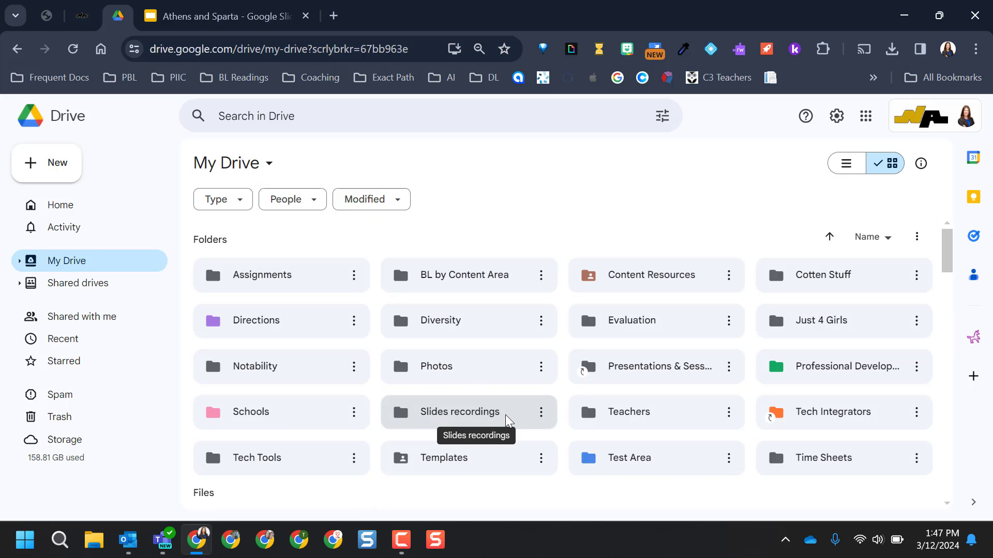
double_click(515, 422)
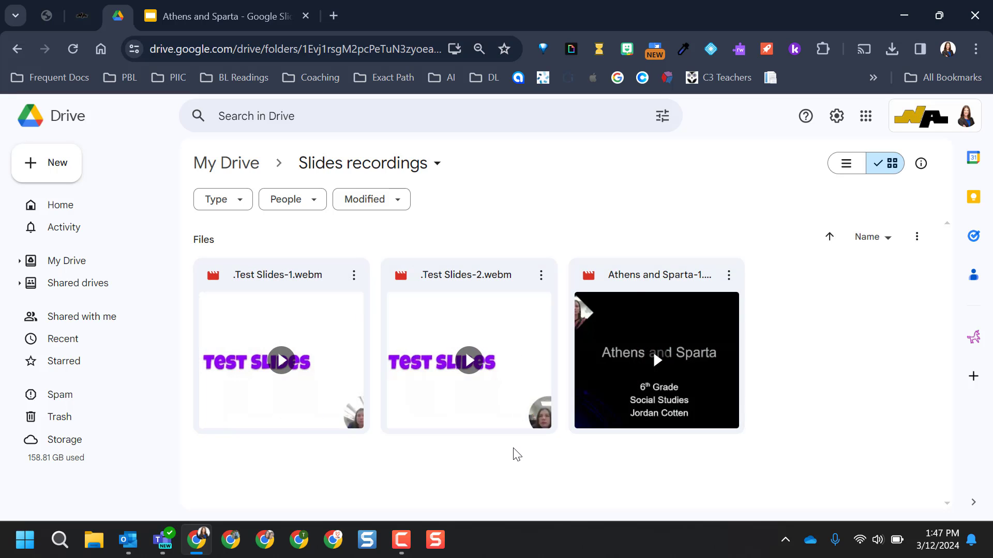
left_click(242, 14)
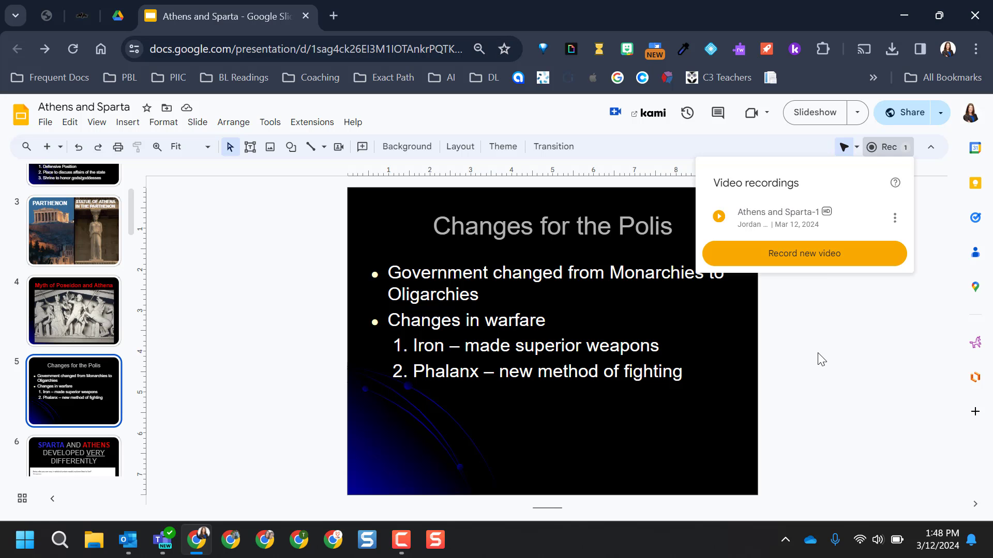
Reopen the video recordings list and glance at the Slides recordings folder in Drive
left_click(892, 152)
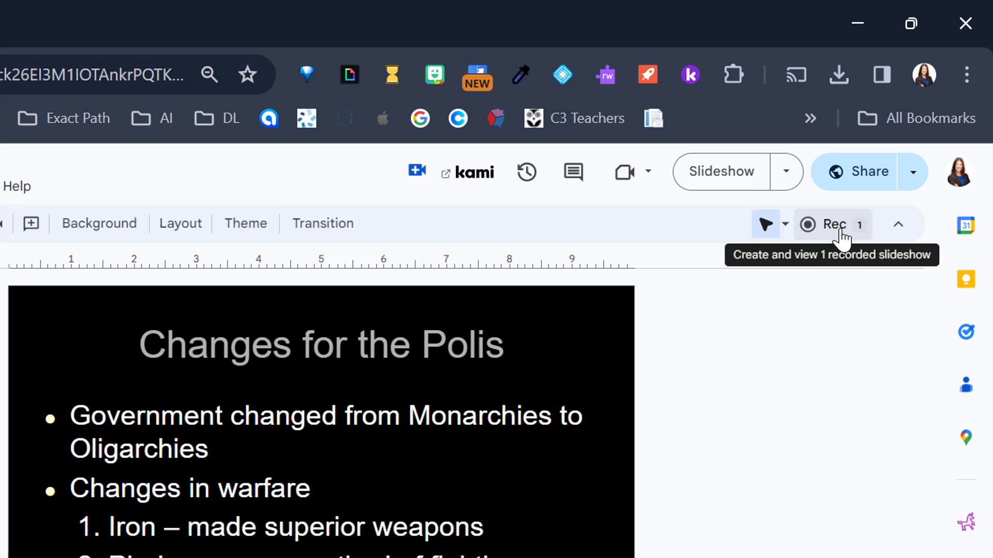
left_click(842, 233)
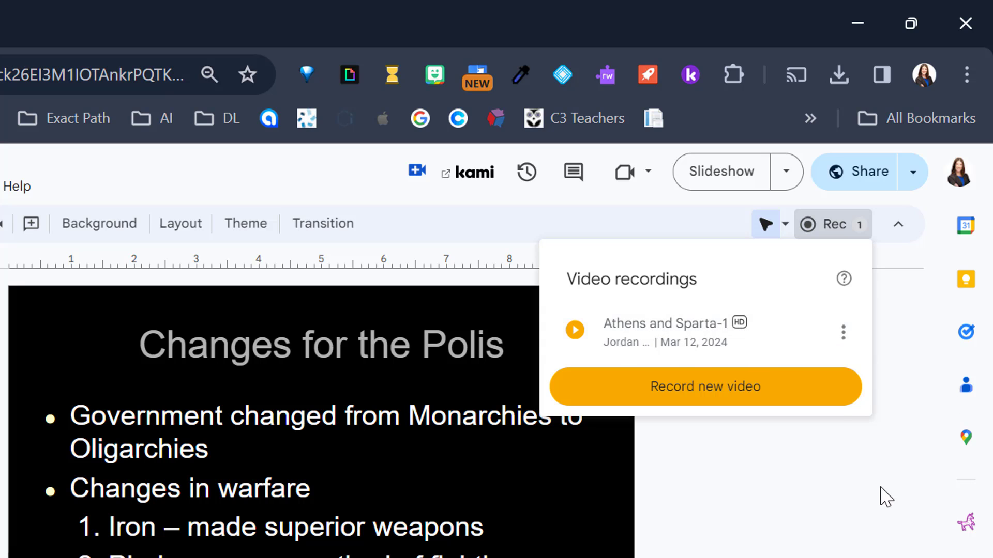
left_click(821, 233)
left_click(706, 381)
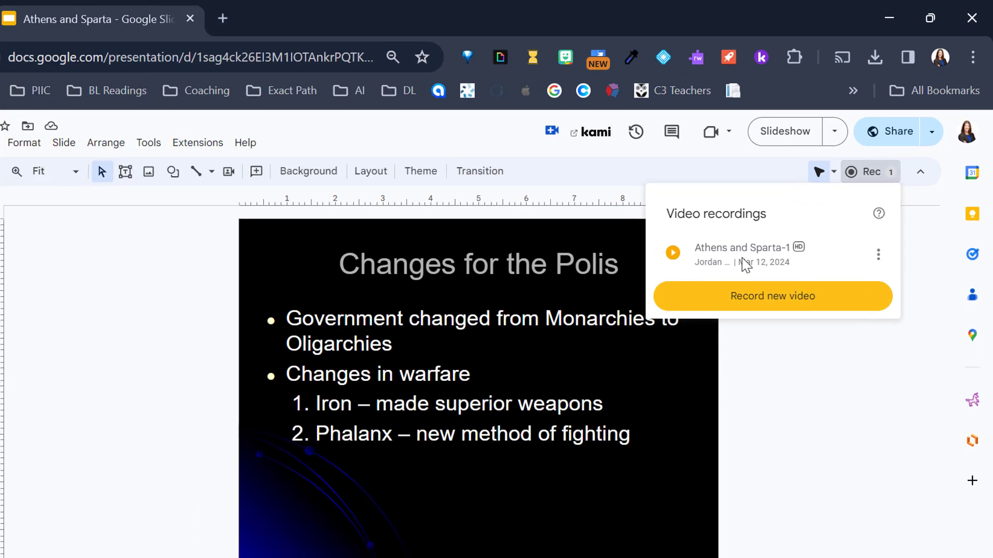
left_click(117, 16)
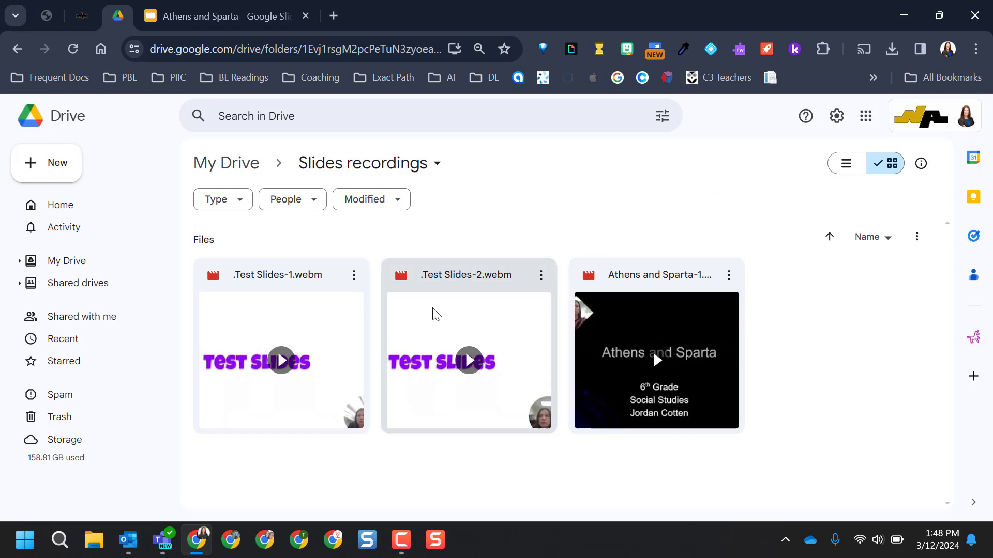
left_click(173, 12)
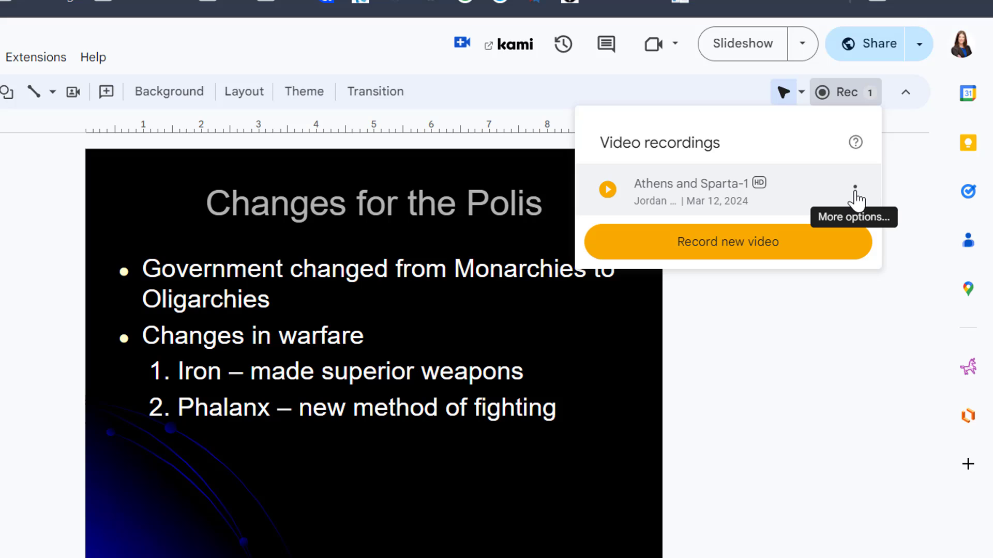
Copy the link to the Athens and Sparta-1 recording and close the recordings list
left_click(855, 194)
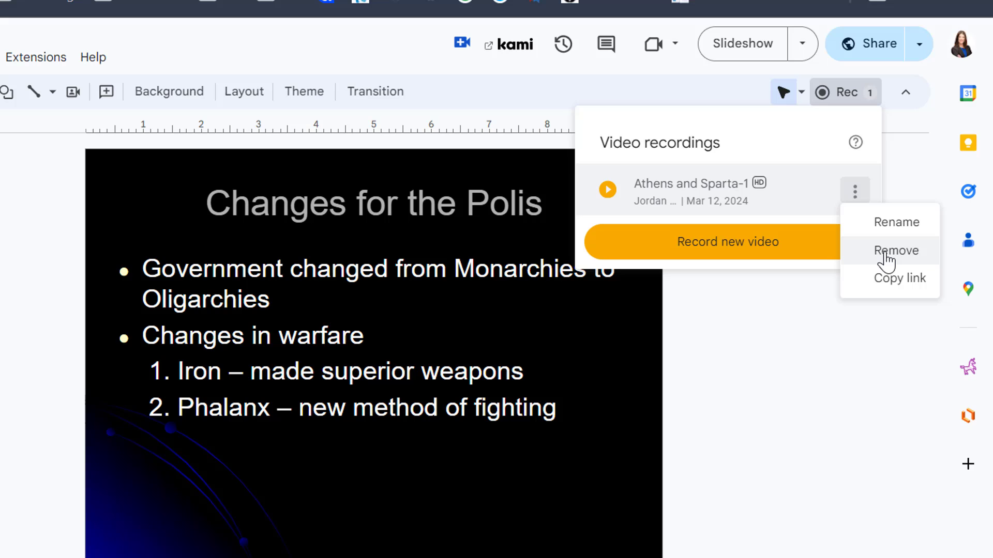
left_click(892, 279)
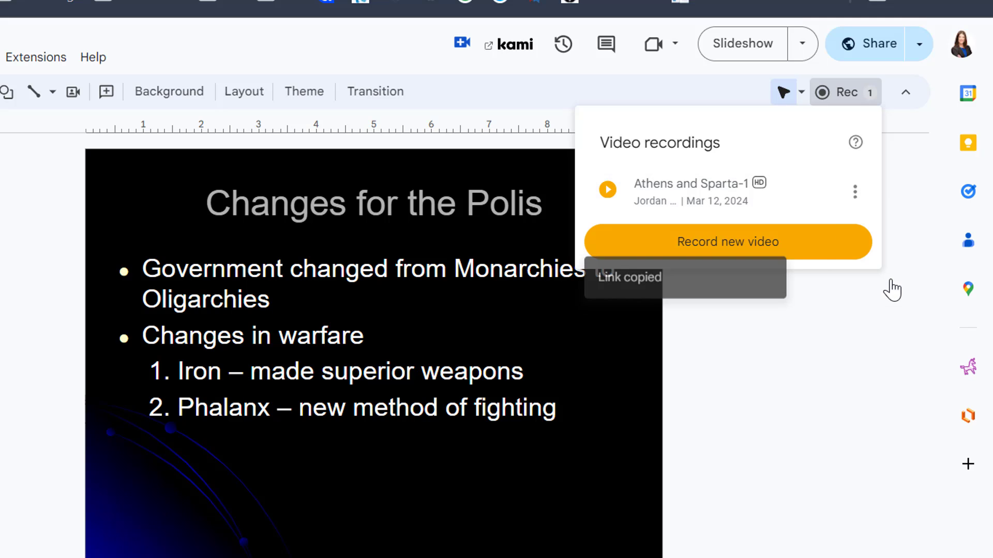
left_click(799, 380)
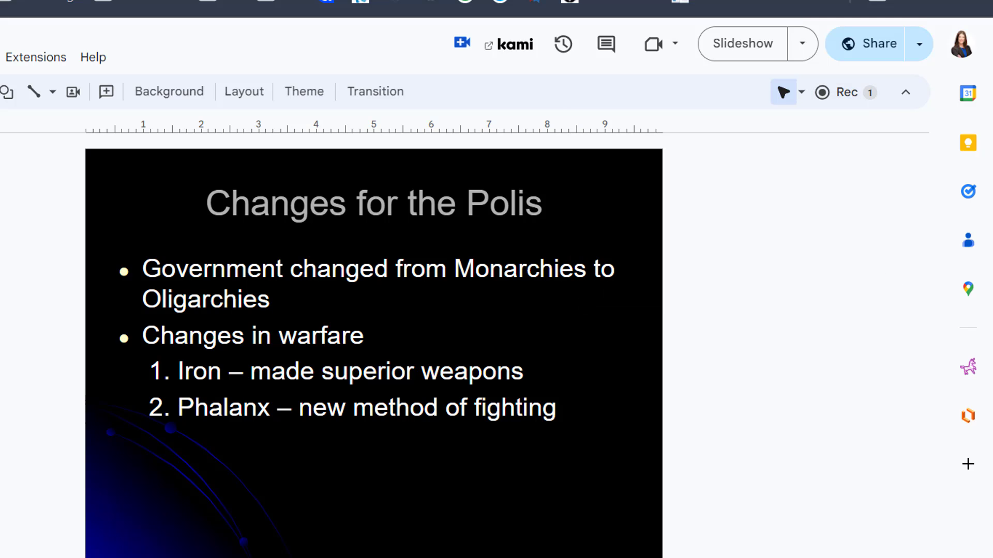